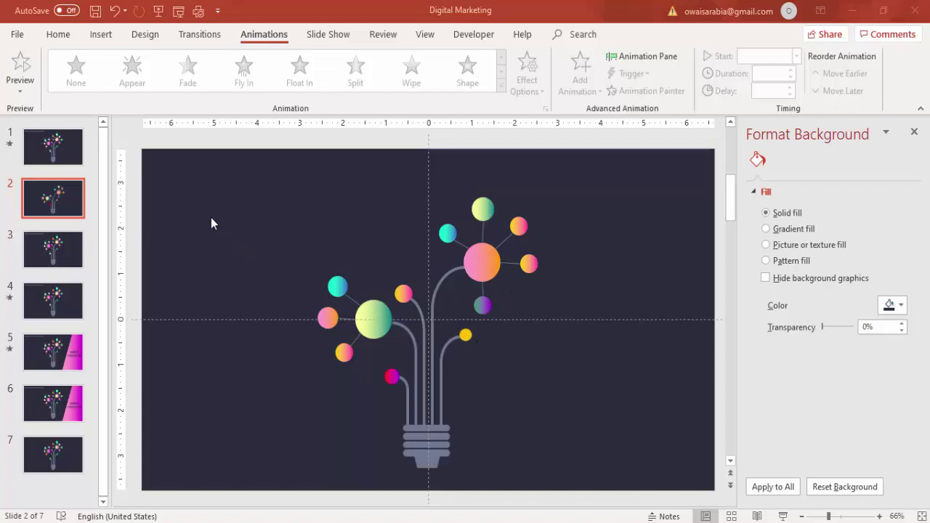
Paste the copied column of white icons onto the slide as pictures.
{"action": "right_click", "coordinate": [268, 231]}
{"action": "left_click", "coordinate": [298, 251]}
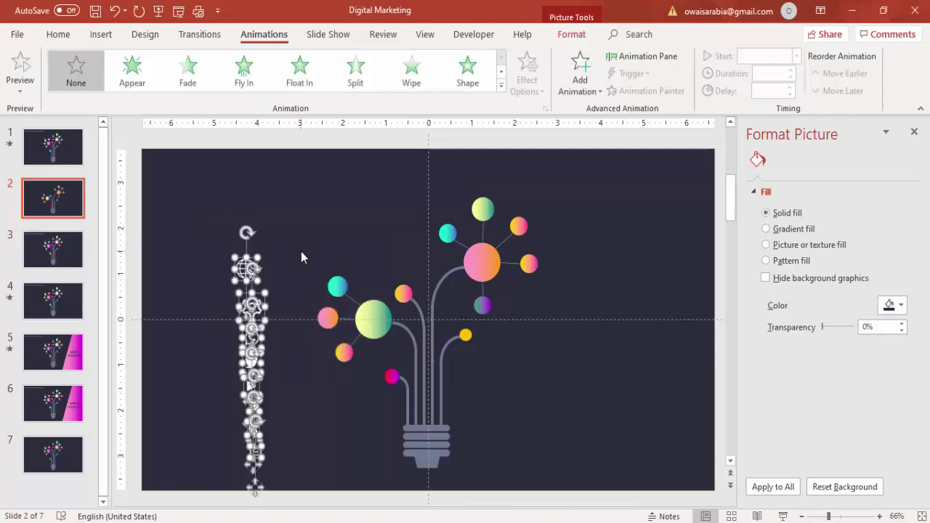
{"action": "left_click", "coordinate": [299, 256]}
Place the globe, gear and WhatsApp icons on their gradient circles, undoing a misplaced Twitter move.
{"action": "left_click_drag", "start_coordinate": [247, 268], "coordinate": [375, 317]}
{"action": "left_click_drag", "start_coordinate": [251, 306], "coordinate": [482, 261]}
{"action": "left_click_drag", "start_coordinate": [251, 337], "coordinate": [483, 209]}
{"action": "left_click_drag", "start_coordinate": [255, 369], "coordinate": [326, 318]}
{"action": "key", "text": "ctrl+z"}
Place the remaining icons, including apple and mail, on the teal and orange circles.
{"action": "left_click_drag", "start_coordinate": [251, 388], "coordinate": [337, 288]}
{"action": "left_click_drag", "start_coordinate": [253, 428], "coordinate": [345, 351]}
{"action": "left_click_drag", "start_coordinate": [252, 403], "coordinate": [404, 292]}
{"action": "left_click_drag", "start_coordinate": [255, 452], "coordinate": [518, 227]}
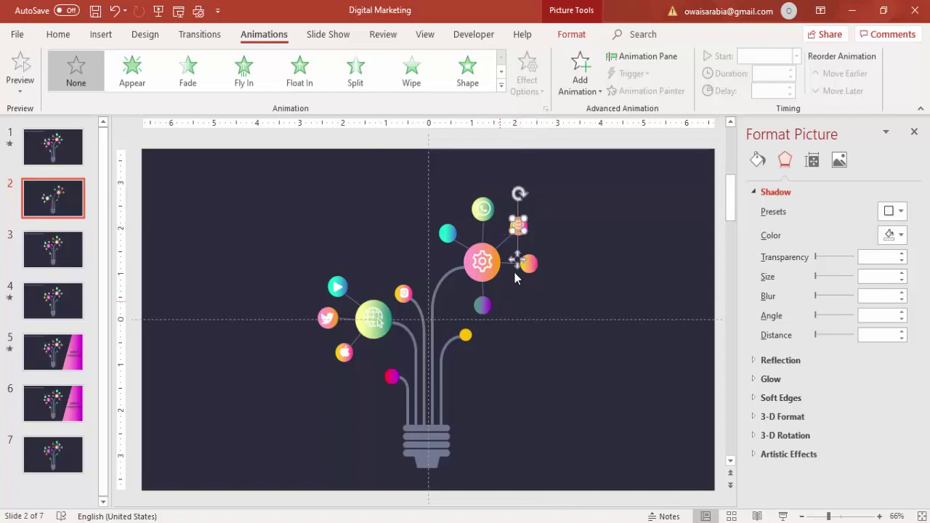
{"action": "left_click", "coordinate": [512, 412]}
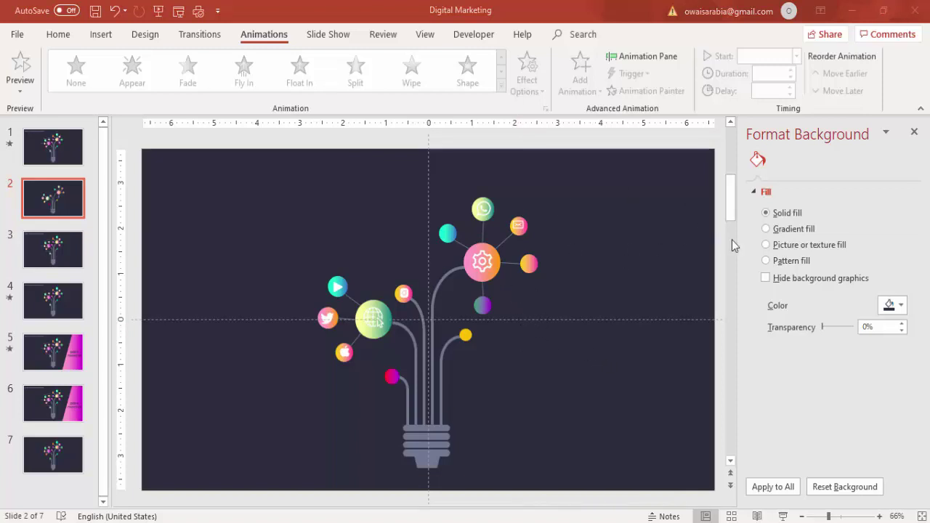
Close the Format Background pane and zoom the slide to 100%.
{"action": "left_click", "coordinate": [914, 131]}
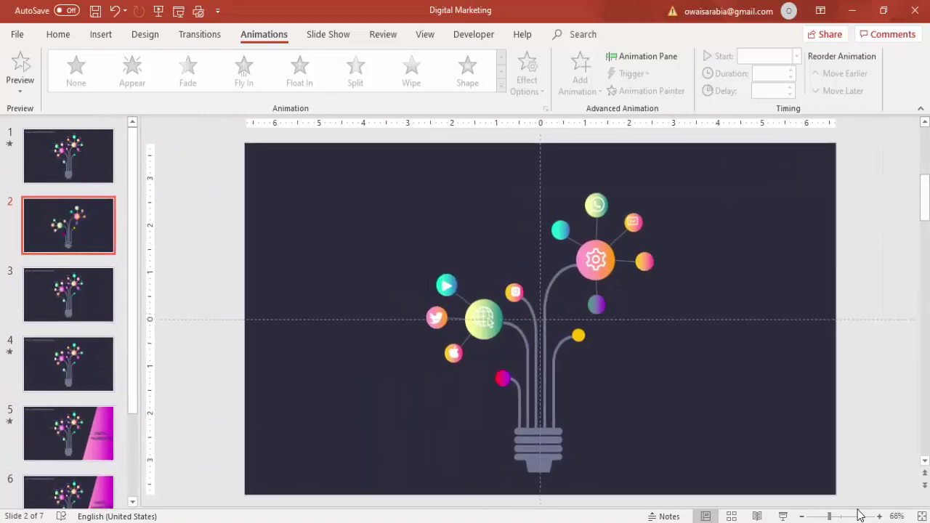
{"action": "left_click", "coordinate": [879, 515]}
{"action": "left_click", "coordinate": [879, 516]}
{"action": "left_click", "coordinate": [879, 515]}
{"action": "left_click", "coordinate": [879, 515]}
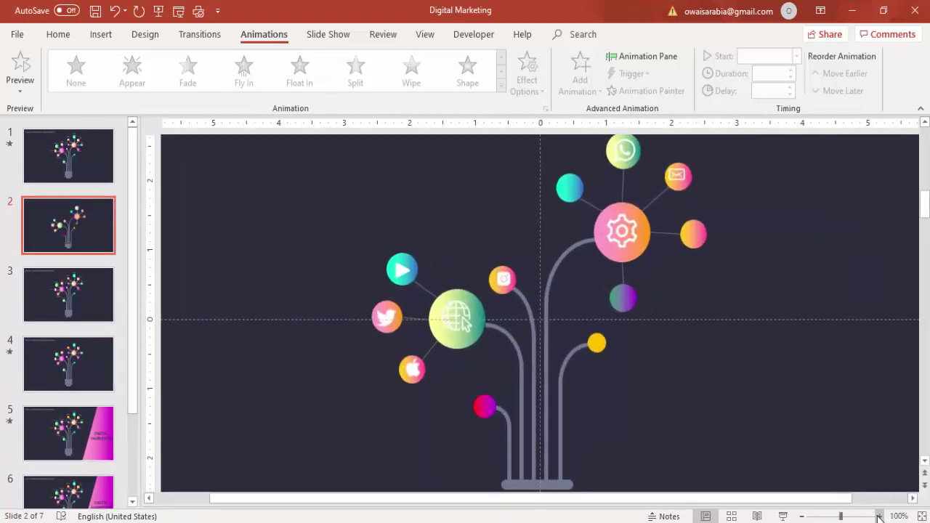
Group the gear icon with its gradient circle.
{"action": "left_click", "coordinate": [623, 231]}
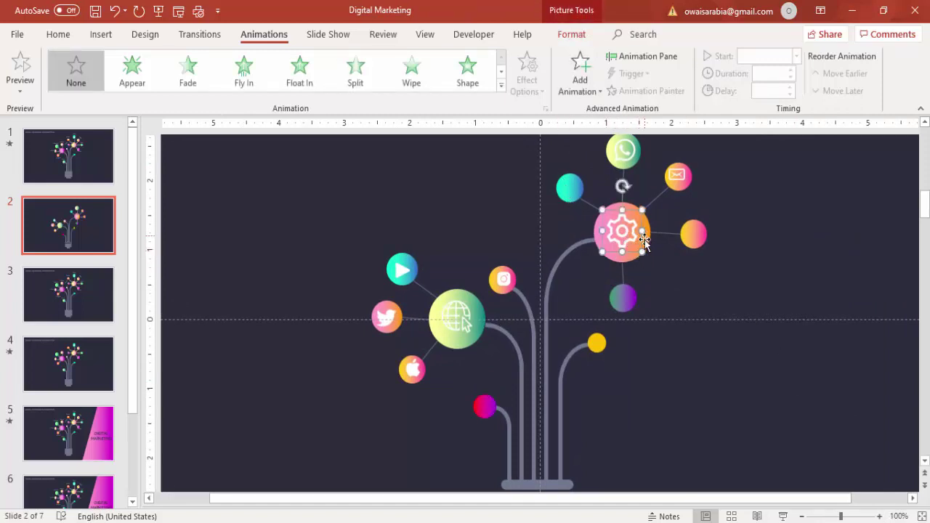
{"action": "left_click", "coordinate": [644, 246], "text": "shift"}
{"action": "key", "text": "ctrl+g"}
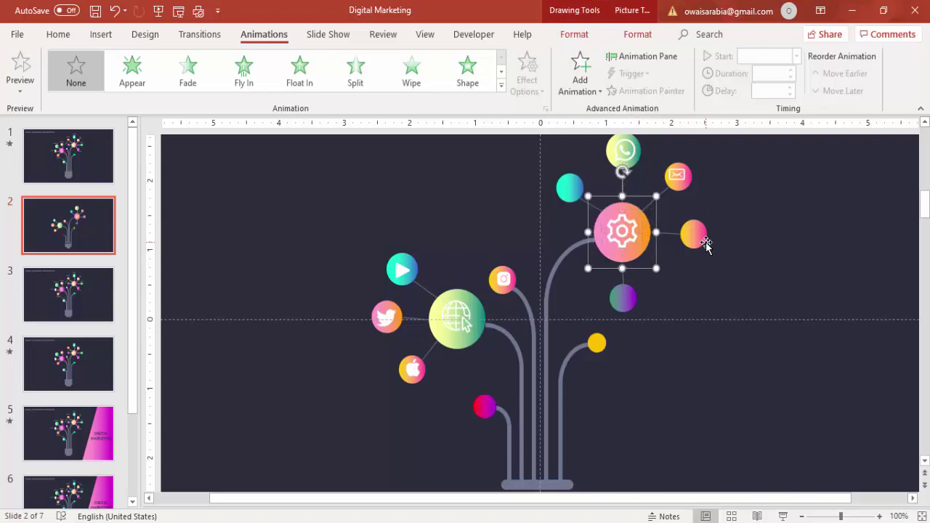
{"action": "left_click", "coordinate": [694, 271]}
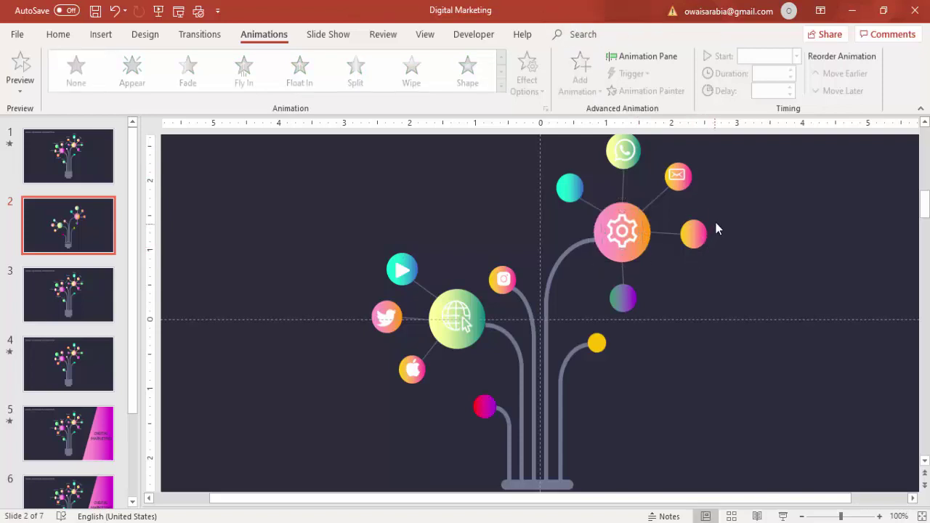
Group the orange and purple circles with their connectors, then select the mail circle and line.
{"action": "mouse_move", "coordinate": [746, 221]}
{"action": "left_mouse_down"}
{"action": "mouse_move", "coordinate": [653, 244]}
{"action": "mouse_move", "coordinate": [629, 266]}
{"action": "left_mouse_up"}
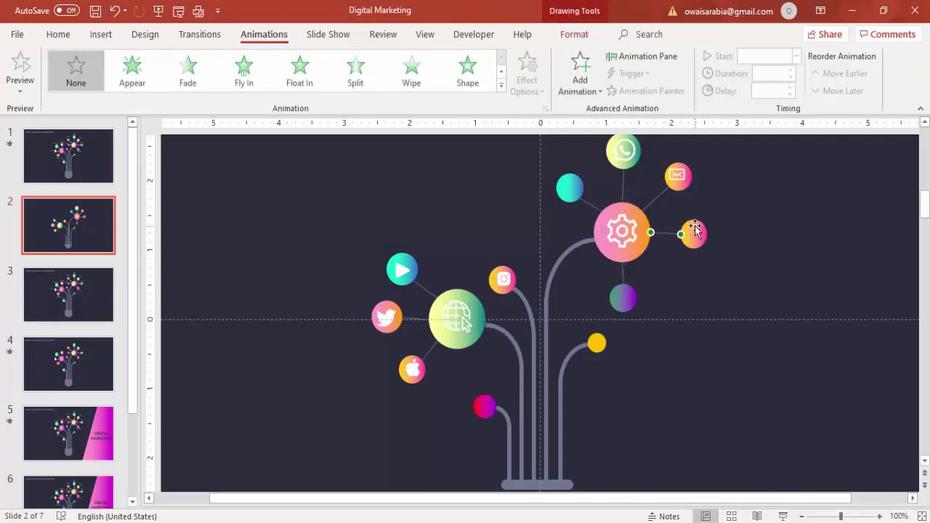
{"action": "left_click", "coordinate": [695, 234], "text": "shift"}
{"action": "key", "text": "ctrl+g"}
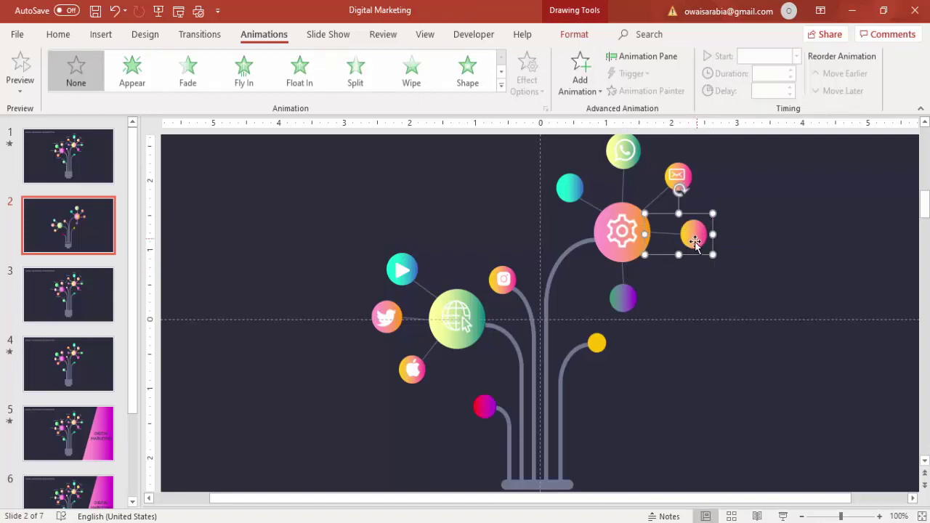
{"action": "left_click_drag", "start_coordinate": [660, 346], "coordinate": [589, 248]}
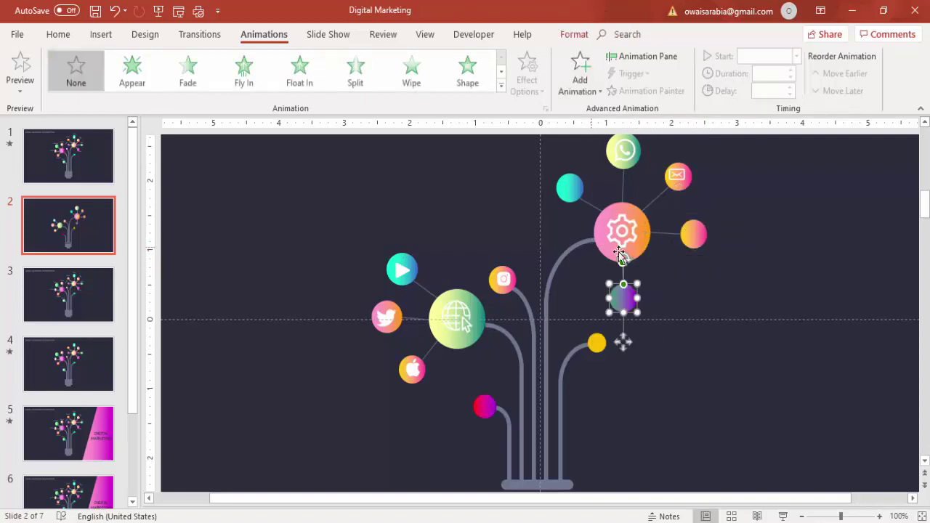
{"action": "key", "text": "ctrl+g"}
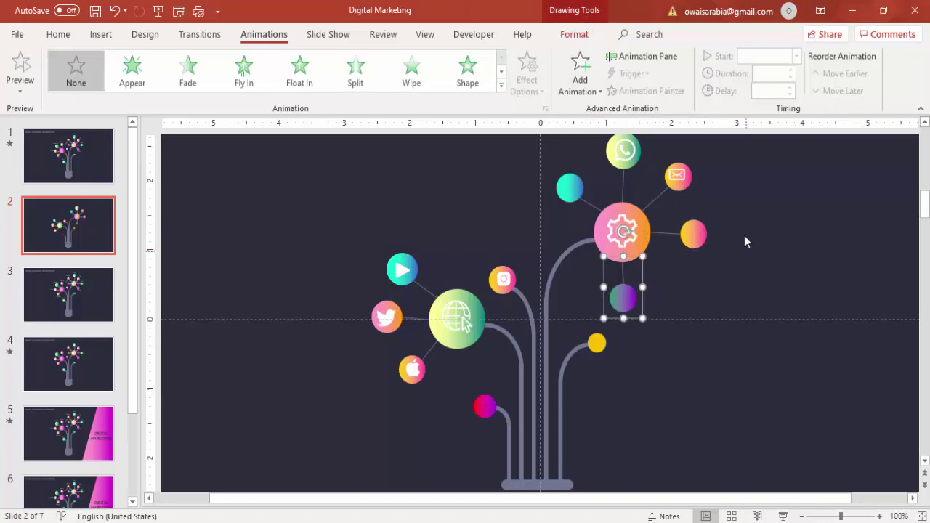
{"action": "left_click", "coordinate": [723, 156]}
{"action": "left_click_drag", "start_coordinate": [721, 149], "coordinate": [619, 231]}
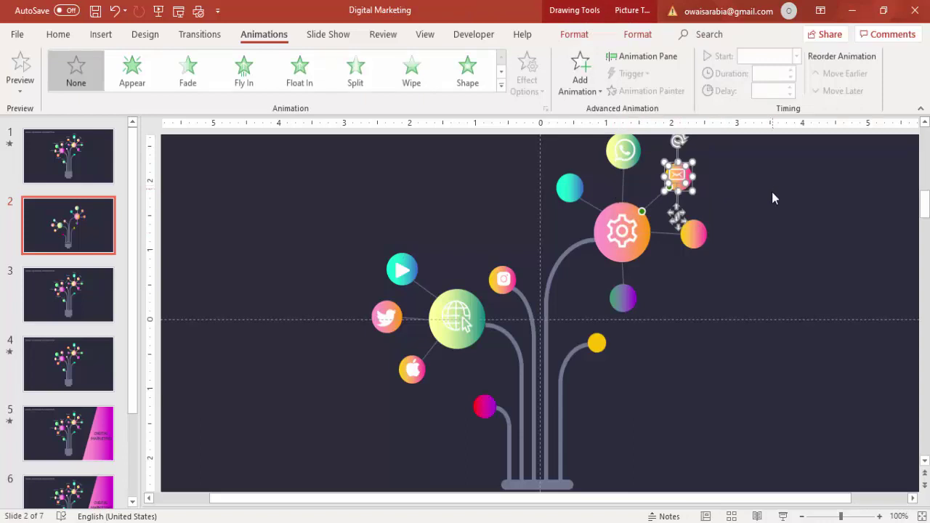
Group the mail, WhatsApp and teal circles each with its connector line.
{"action": "key", "text": "ctrl+g"}
{"action": "scroll", "coordinate": [757, 217], "scroll_direction": "up", "scroll_amount": 1}
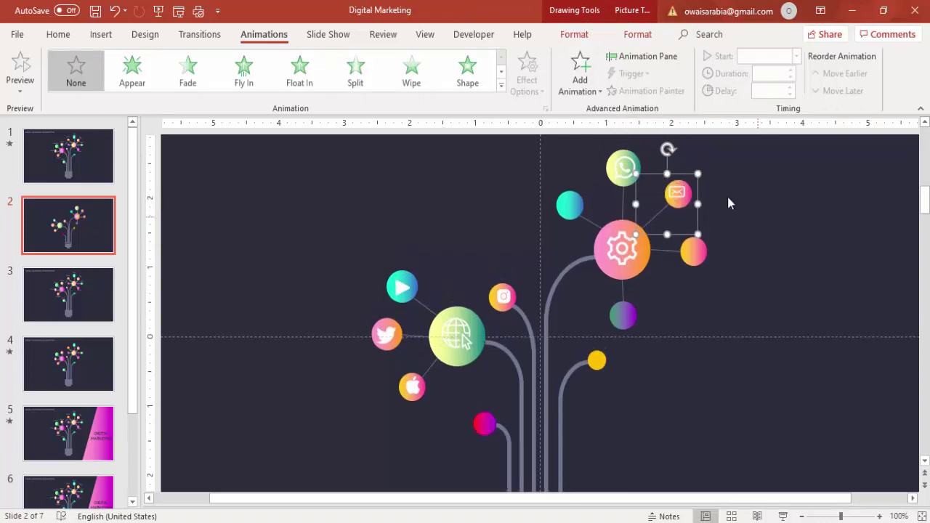
{"action": "left_click", "coordinate": [579, 152]}
{"action": "scroll", "coordinate": [578, 145], "scroll_direction": "up", "scroll_amount": 1}
{"action": "left_click_drag", "start_coordinate": [582, 145], "coordinate": [651, 248]}
{"action": "key", "text": "ctrl+g"}
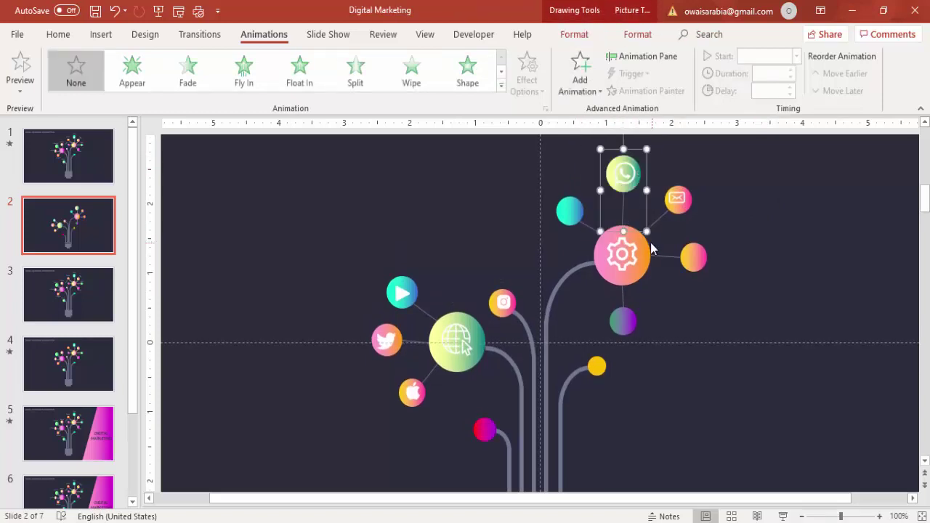
{"action": "left_click", "coordinate": [522, 180]}
{"action": "mouse_move", "coordinate": [522, 180]}
{"action": "left_mouse_down"}
{"action": "mouse_move", "coordinate": [657, 254]}
{"action": "mouse_move", "coordinate": [626, 245]}
{"action": "left_mouse_up"}
{"action": "key", "text": "ctrl+g"}
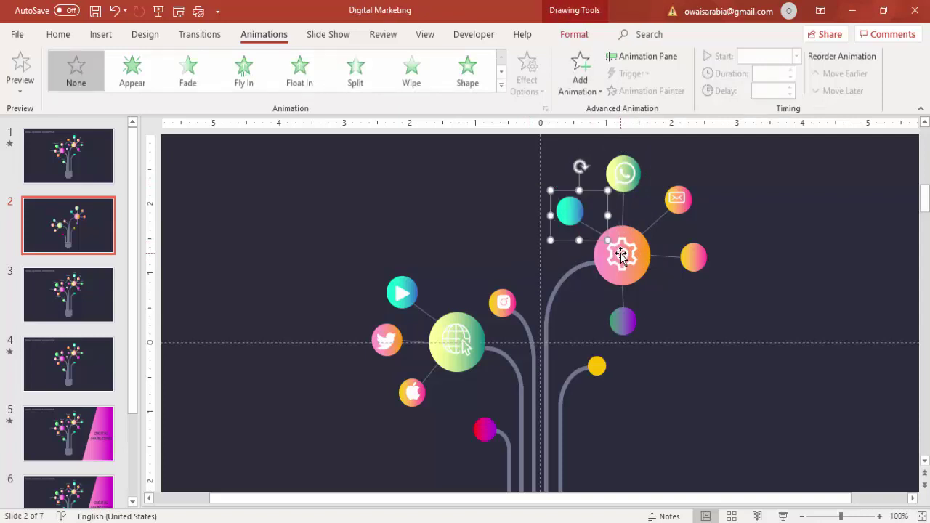
Group the Twitter circle beside the globe with its connector line.
{"action": "left_click_drag", "start_coordinate": [475, 272], "coordinate": [538, 322]}
{"action": "left_click", "coordinate": [512, 290]}
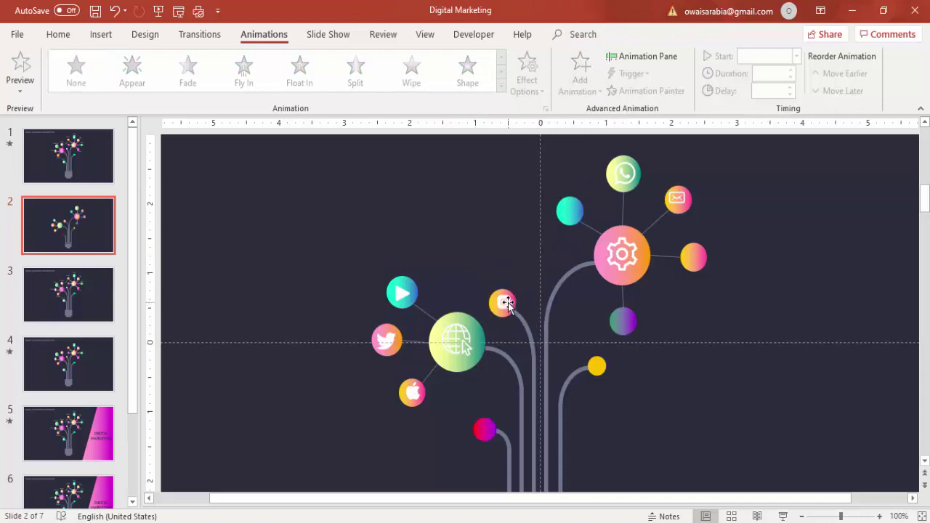
{"action": "left_click", "coordinate": [503, 303]}
{"action": "left_click_drag", "start_coordinate": [480, 263], "coordinate": [527, 327]}
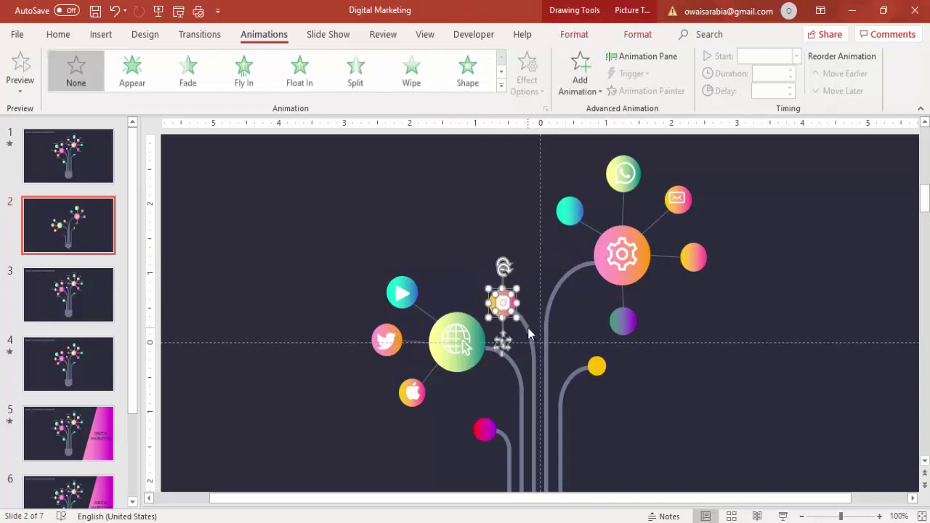
{"action": "left_click", "coordinate": [435, 281]}
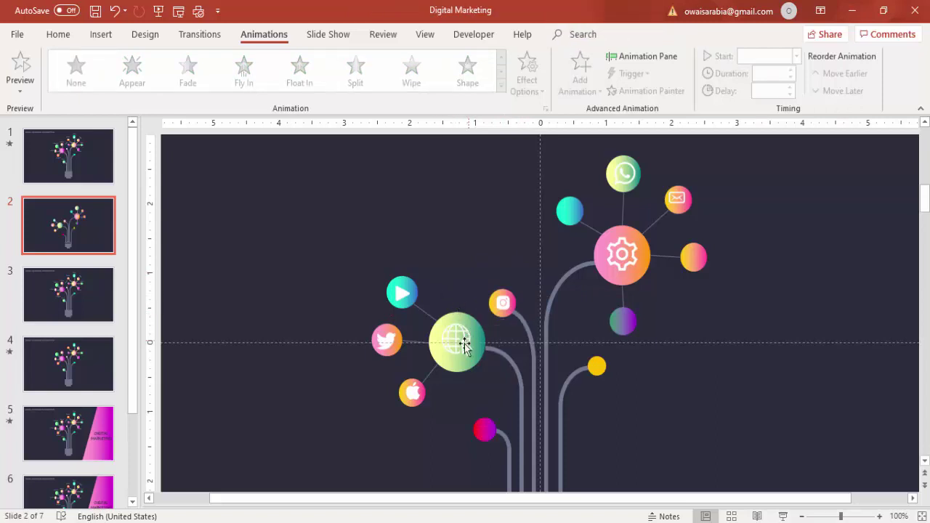
{"action": "left_click", "coordinate": [457, 326]}
{"action": "left_click", "coordinate": [479, 348]}
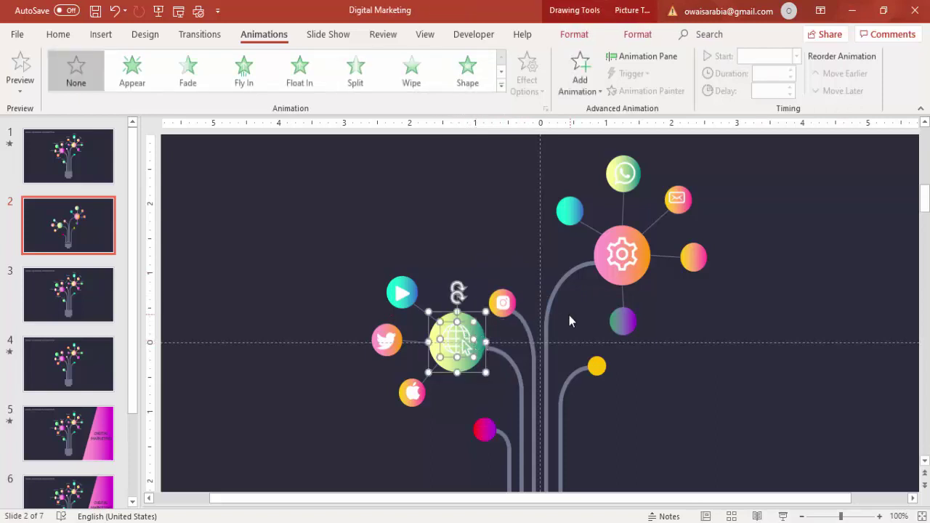
{"action": "left_click_drag", "start_coordinate": [346, 321], "coordinate": [447, 361]}
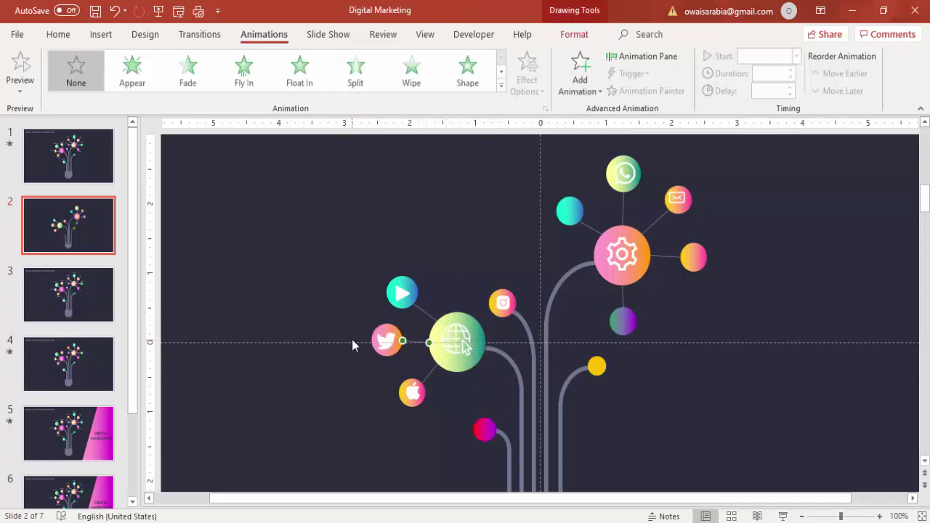
{"action": "left_click_drag", "start_coordinate": [313, 318], "coordinate": [450, 365]}
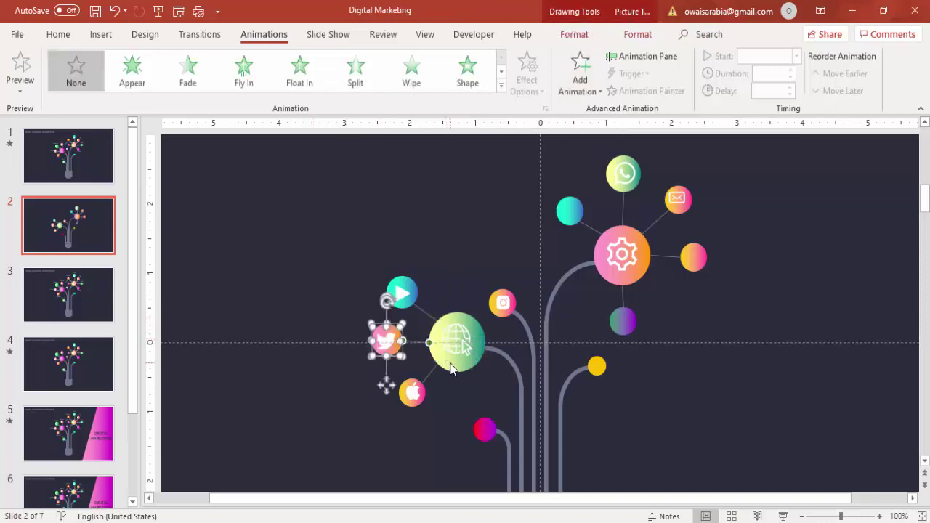
{"action": "key", "text": "ctrl+g"}
Group the apple circle with its connector, then fit the slide to the window.
{"action": "left_click_drag", "start_coordinate": [370, 263], "coordinate": [477, 318]}
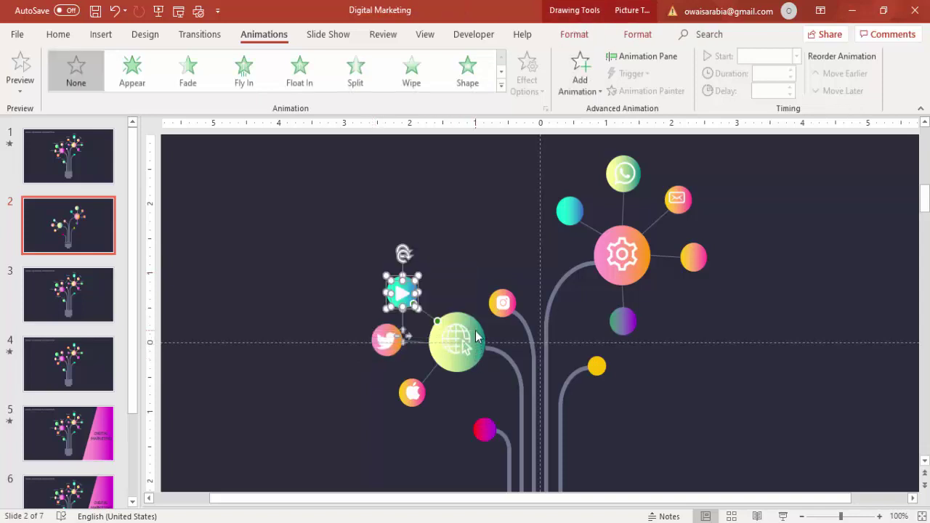
{"action": "left_click", "coordinate": [410, 401]}
{"action": "mouse_move", "coordinate": [446, 437]}
{"action": "left_mouse_down"}
{"action": "mouse_move", "coordinate": [426, 347]}
{"action": "mouse_move", "coordinate": [393, 362]}
{"action": "mouse_move", "coordinate": [387, 353]}
{"action": "left_mouse_up"}
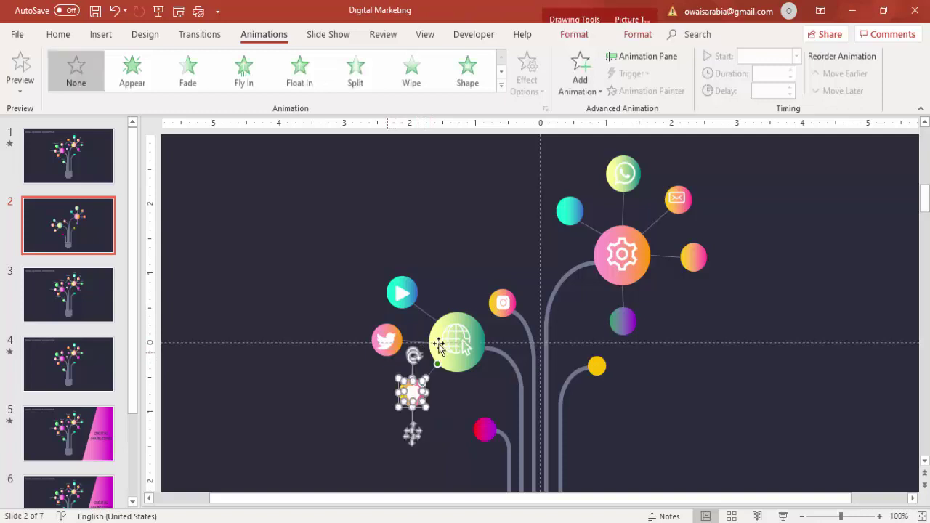
{"action": "key", "text": "ctrl+g"}
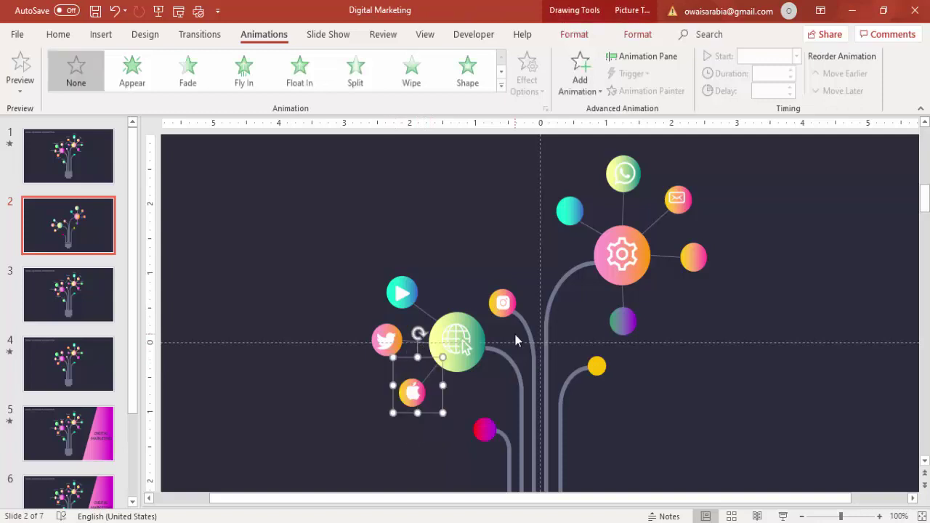
{"action": "left_click", "coordinate": [664, 385]}
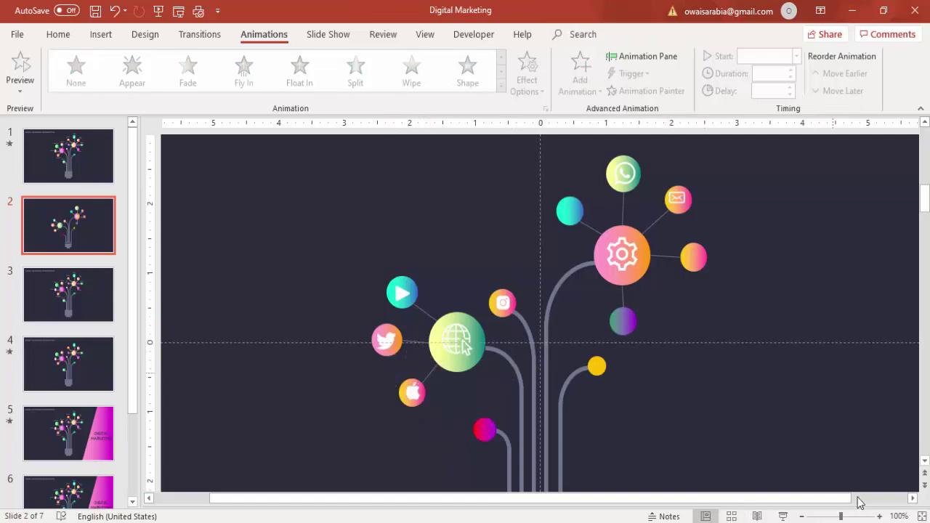
{"action": "left_click", "coordinate": [919, 516]}
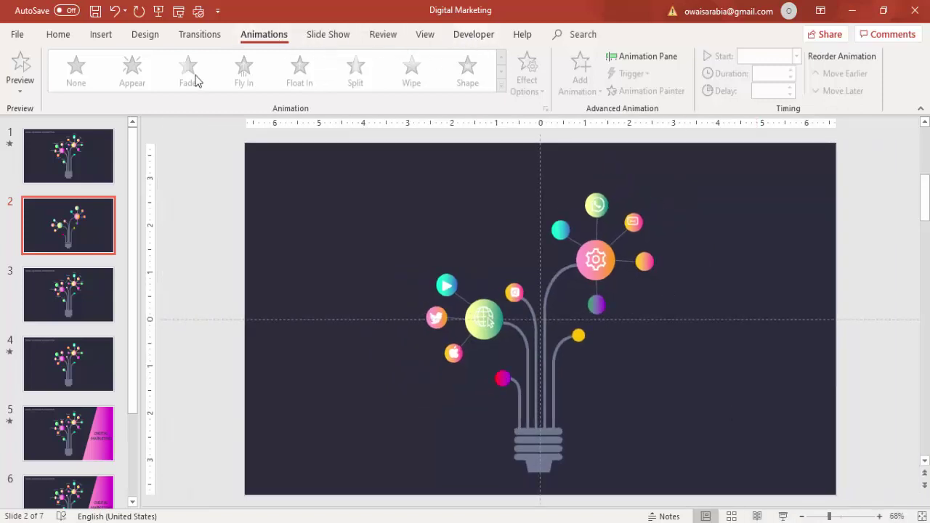
Show the Animation Pane and give the lower-left stem line a Wipe entrance.
{"action": "left_click", "coordinate": [642, 57]}
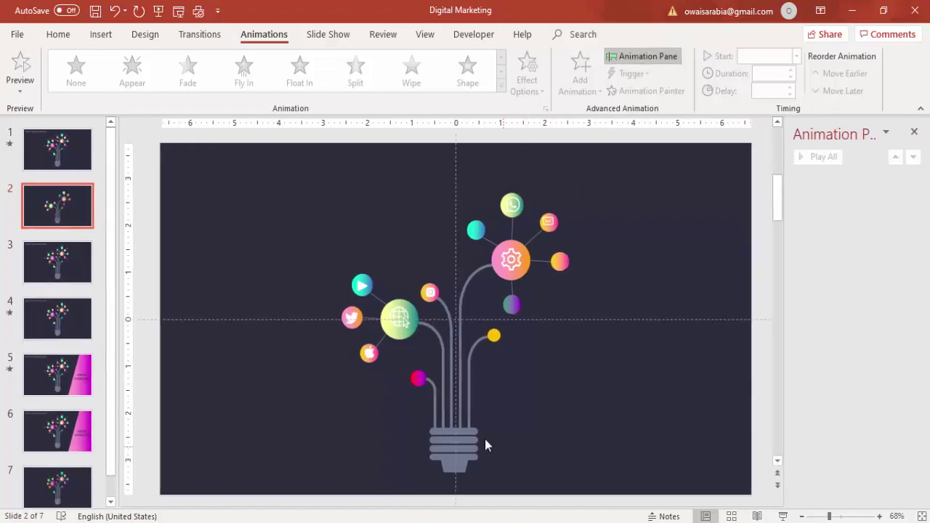
{"action": "left_click", "coordinate": [436, 417]}
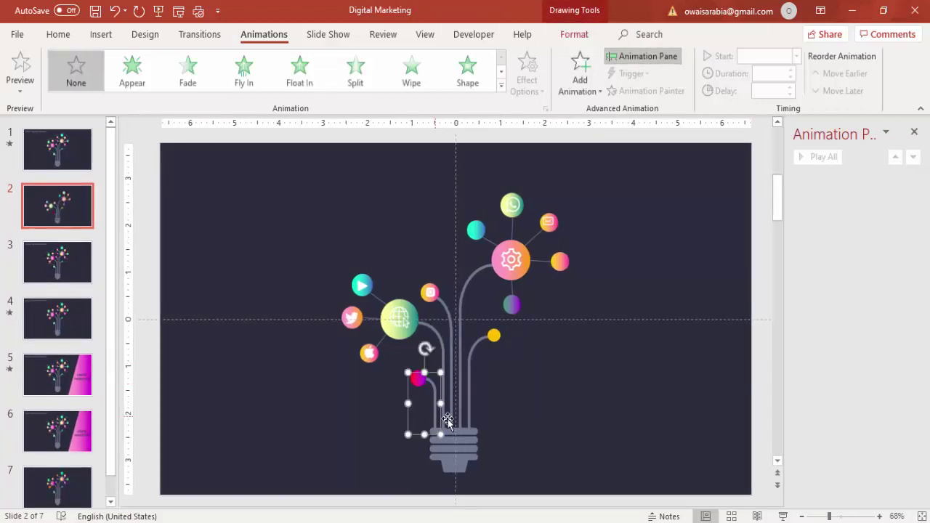
{"action": "left_click", "coordinate": [400, 86]}
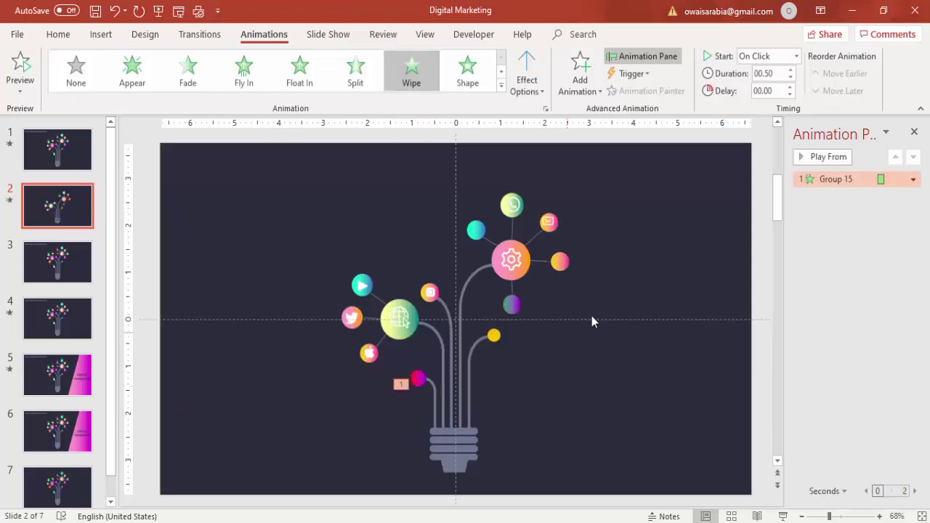
Give the pink dot a Basic Zoom entrance starting After Previous, then select the next branch.
{"action": "left_click", "coordinate": [420, 379]}
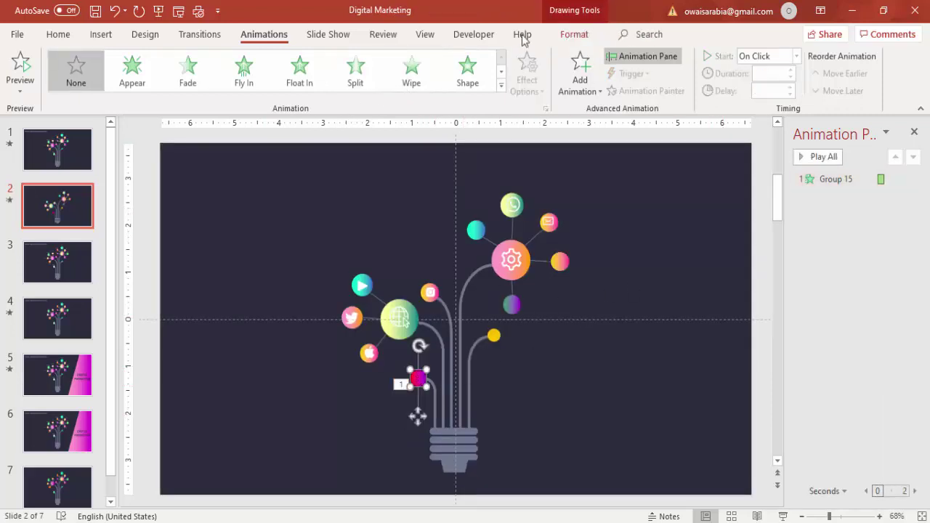
{"action": "left_click", "coordinate": [583, 99]}
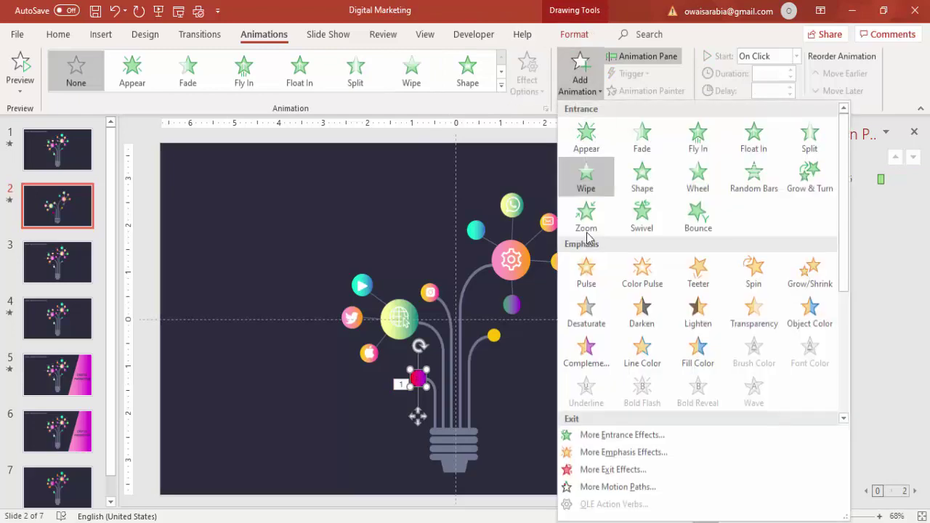
{"action": "left_click", "coordinate": [601, 432]}
{"action": "left_click", "coordinate": [418, 327]}
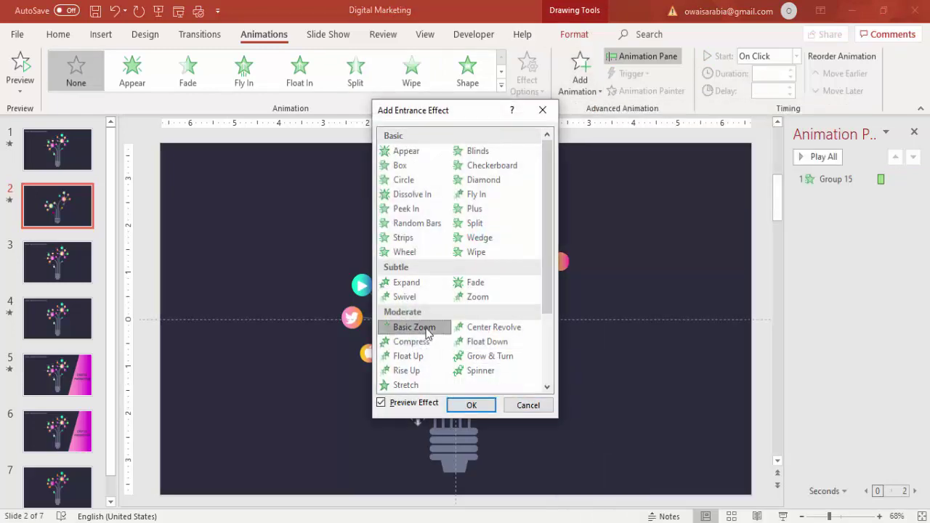
{"action": "left_click", "coordinate": [471, 405]}
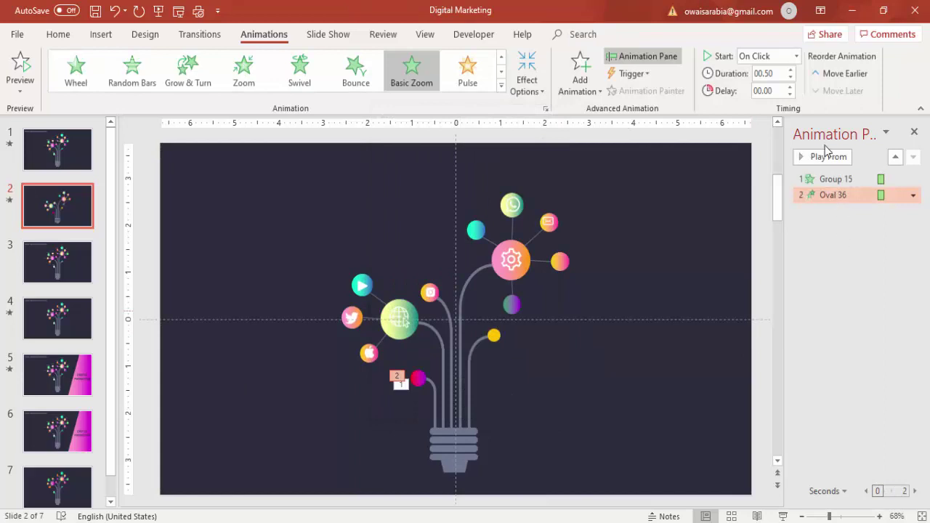
{"action": "left_click", "coordinate": [797, 56]}
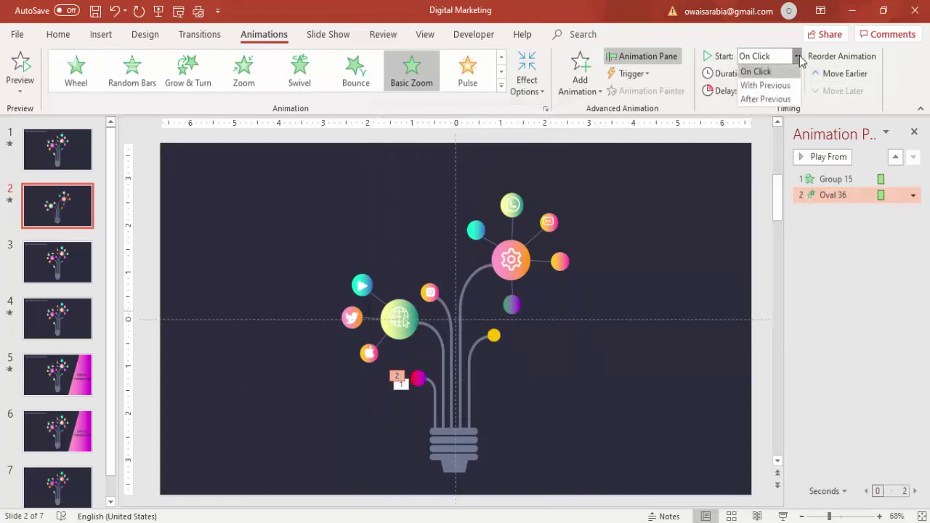
{"action": "left_click", "coordinate": [771, 99]}
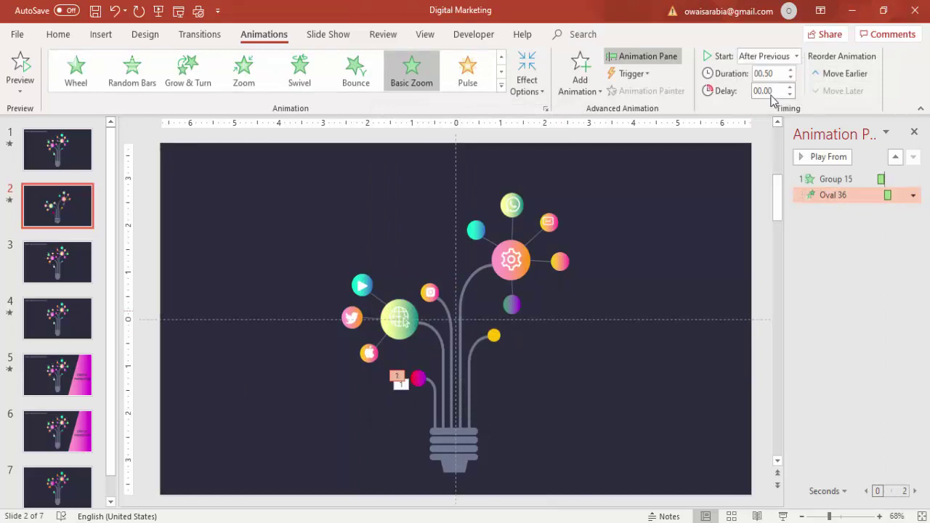
{"action": "left_click", "coordinate": [444, 368]}
Wipe in the branch line and give the globe circle a Basic Zoom entrance.
{"action": "left_click", "coordinate": [411, 80]}
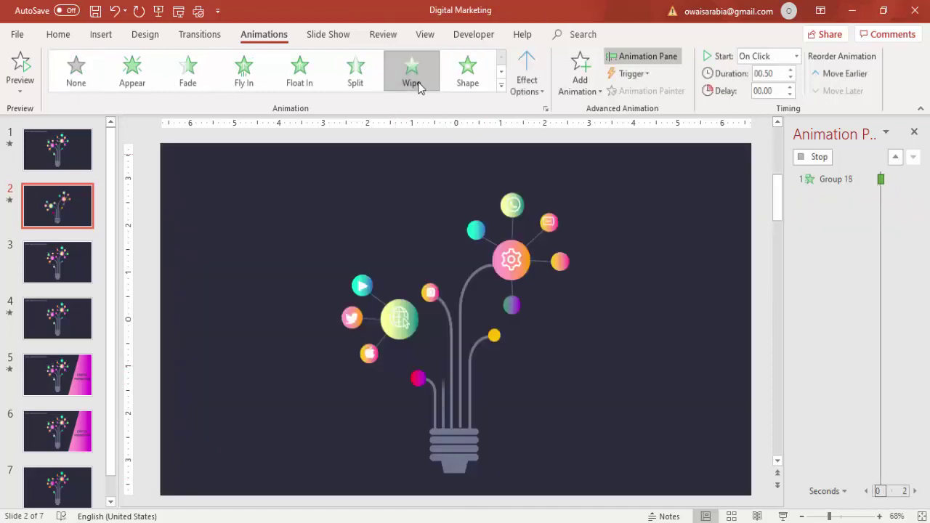
{"action": "left_click", "coordinate": [411, 327]}
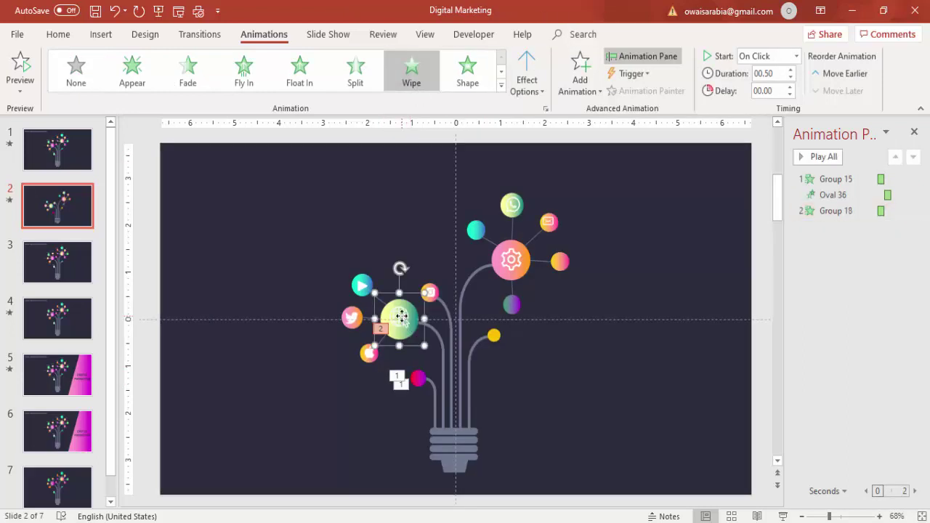
{"action": "left_click", "coordinate": [583, 90]}
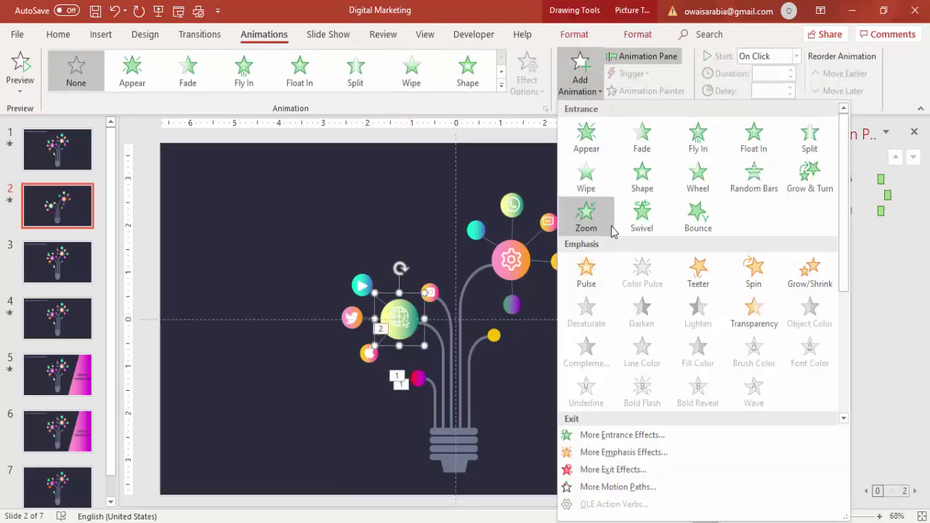
{"action": "left_click", "coordinate": [606, 434]}
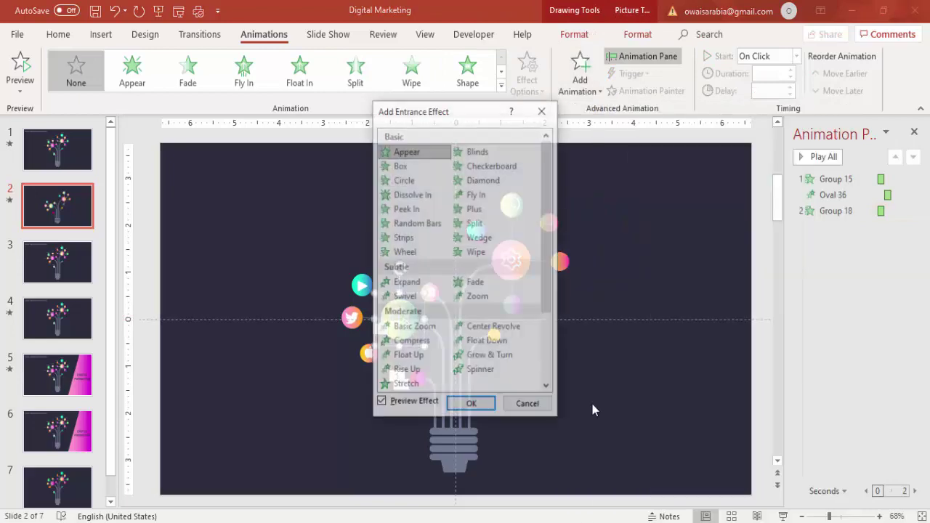
{"action": "left_click", "coordinate": [411, 343]}
{"action": "left_click", "coordinate": [410, 326]}
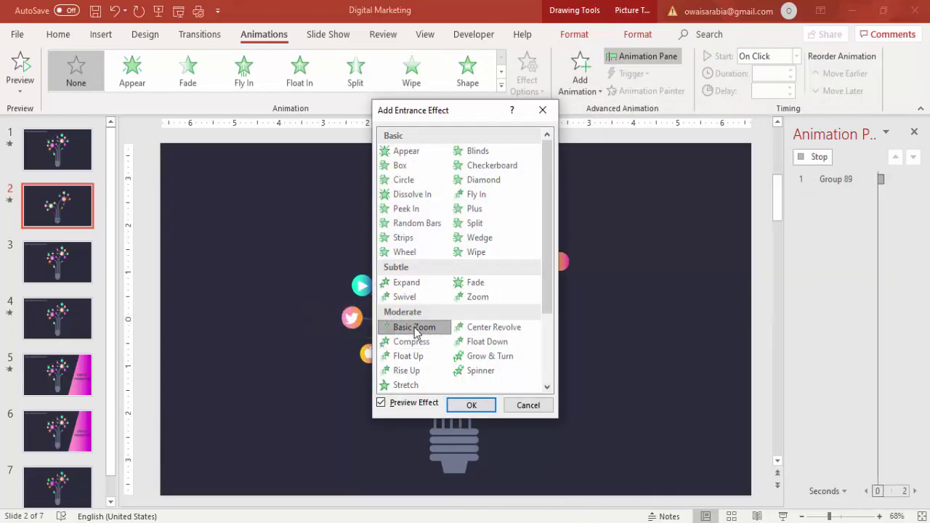
{"action": "left_click", "coordinate": [468, 404]}
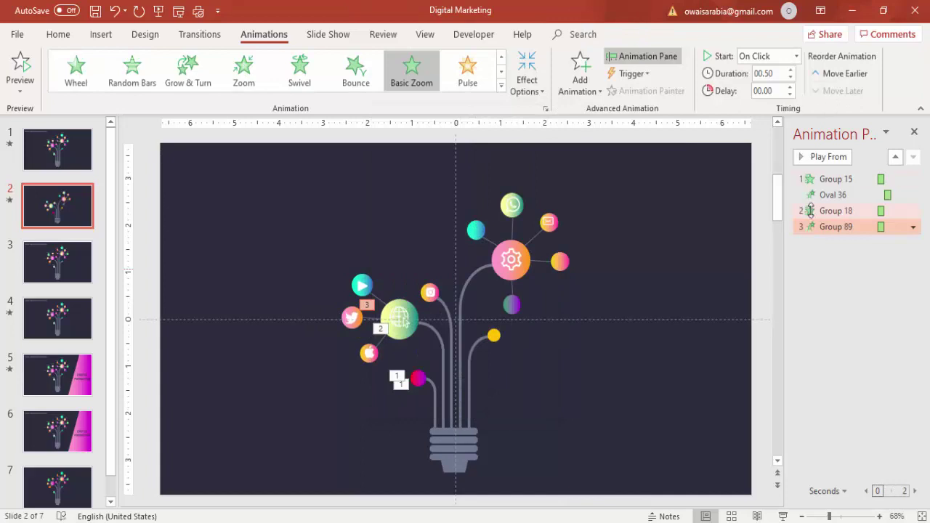
Set Group 18's Wipe and Group 89's Basic Zoom to start After Previous.
{"action": "left_click", "coordinate": [810, 211]}
{"action": "left_click", "coordinate": [823, 226], "text": "shift"}
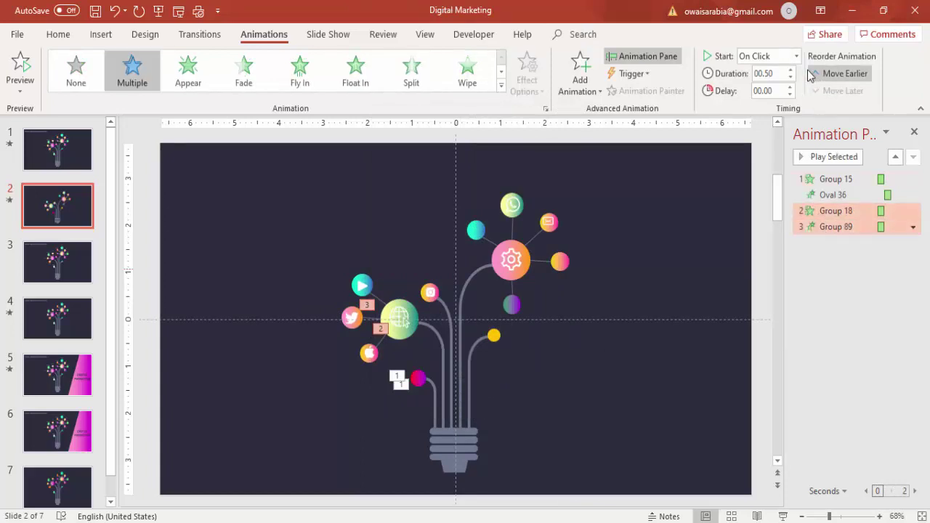
{"action": "left_click", "coordinate": [796, 56]}
{"action": "left_click", "coordinate": [765, 100]}
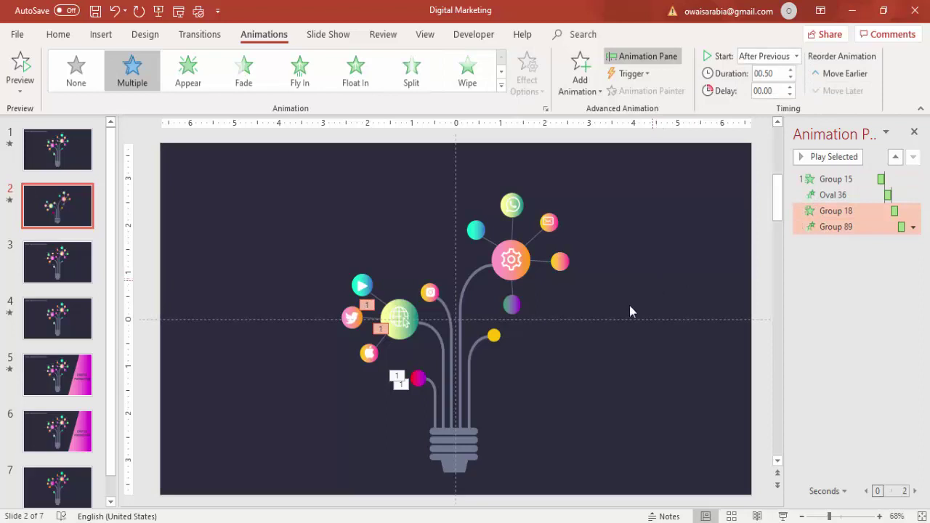
{"action": "left_click", "coordinate": [594, 393]}
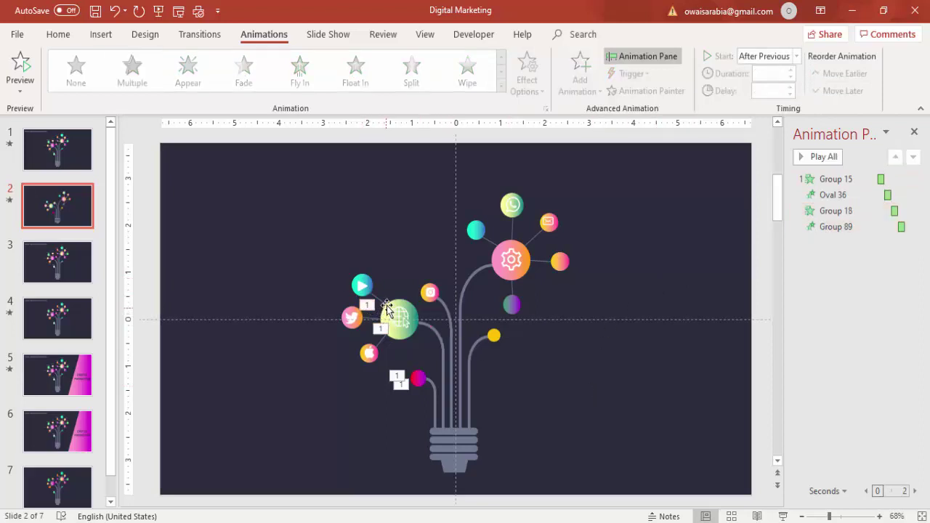
Give the play, Twitter and Apple icon circles Wipe entrances in turn.
{"action": "left_click", "coordinate": [368, 289]}
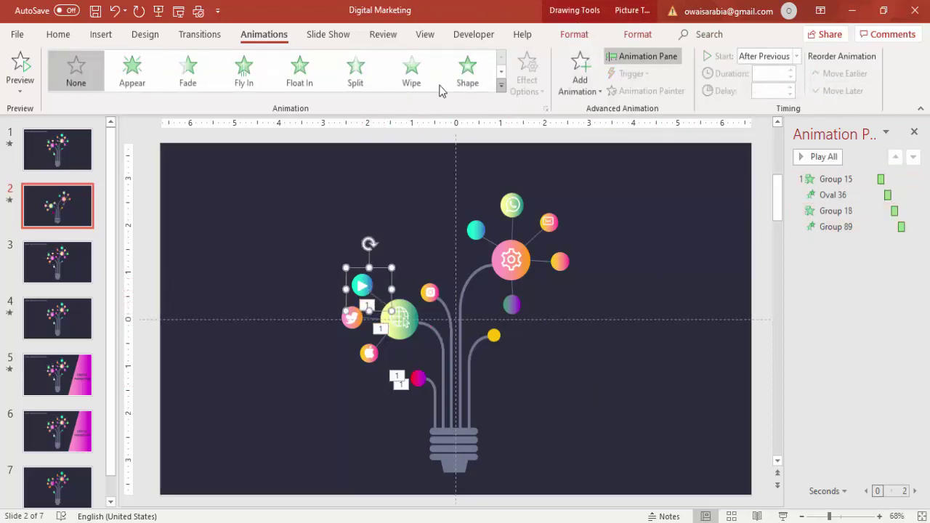
{"action": "left_click", "coordinate": [411, 77]}
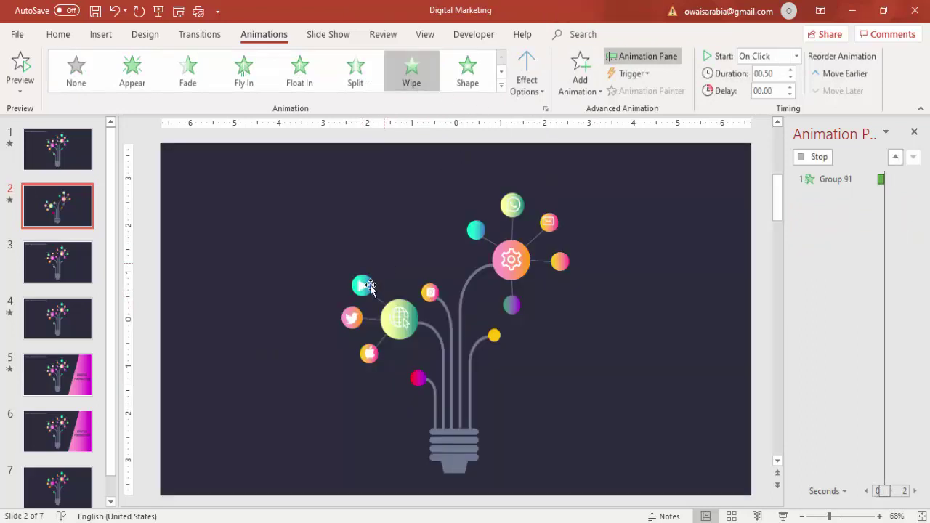
{"action": "left_click", "coordinate": [353, 317]}
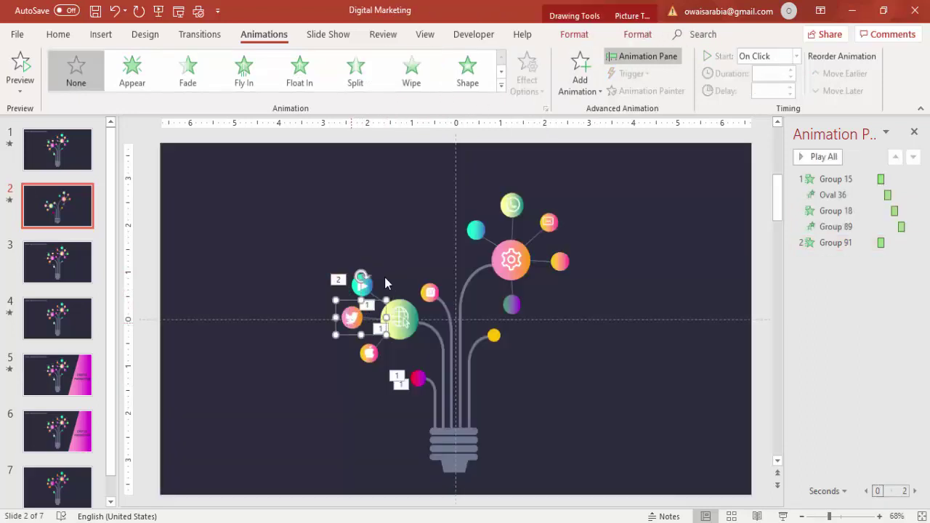
{"action": "left_click", "coordinate": [411, 77]}
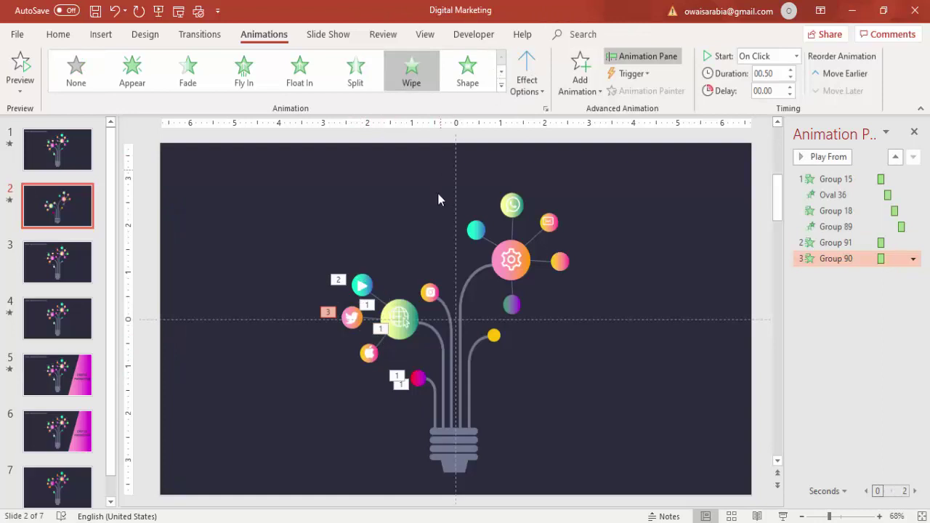
{"action": "left_click", "coordinate": [372, 362]}
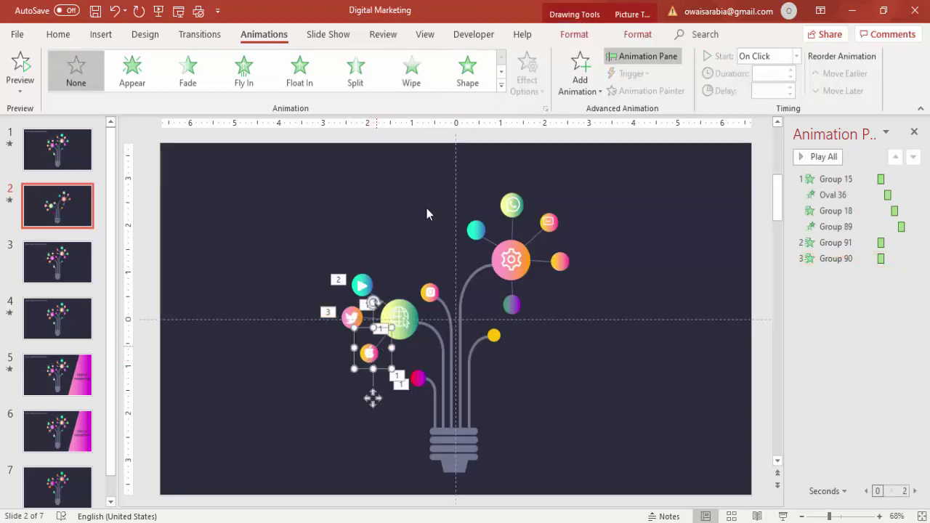
{"action": "left_click", "coordinate": [418, 76]}
Make the Apple icon's Wipe come in From Right.
{"action": "left_click", "coordinate": [525, 81]}
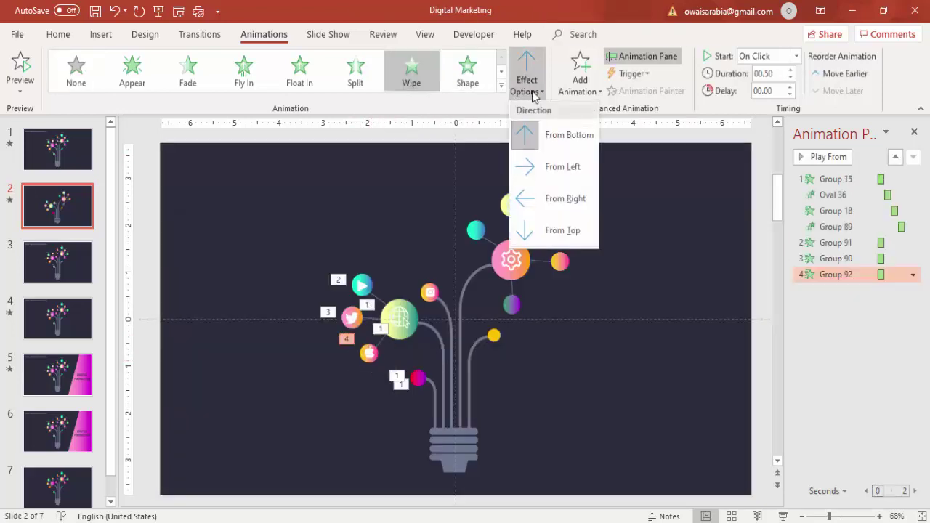
{"action": "left_click", "coordinate": [568, 199]}
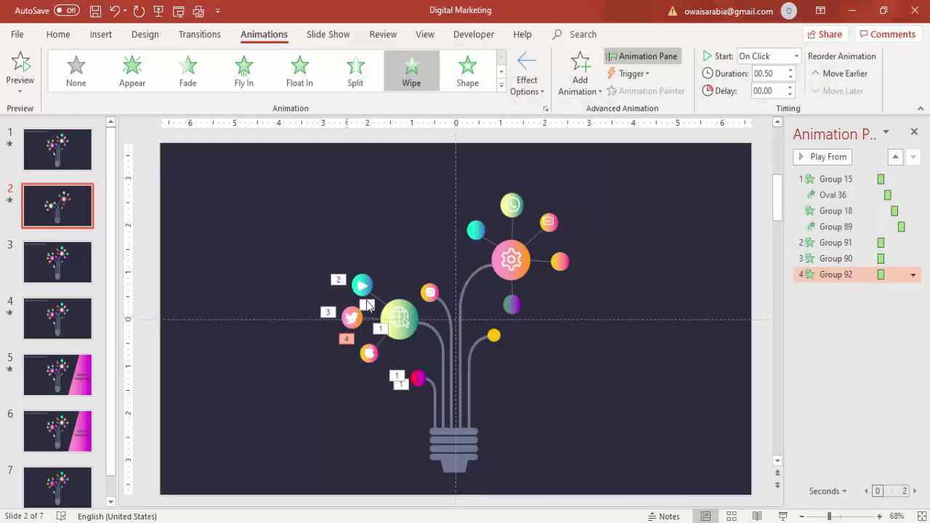
{"action": "left_click", "coordinate": [534, 86]}
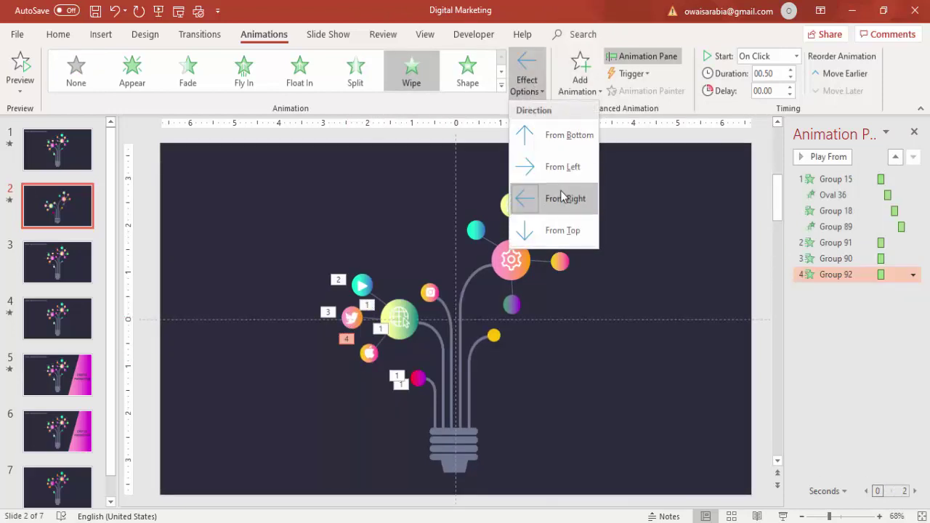